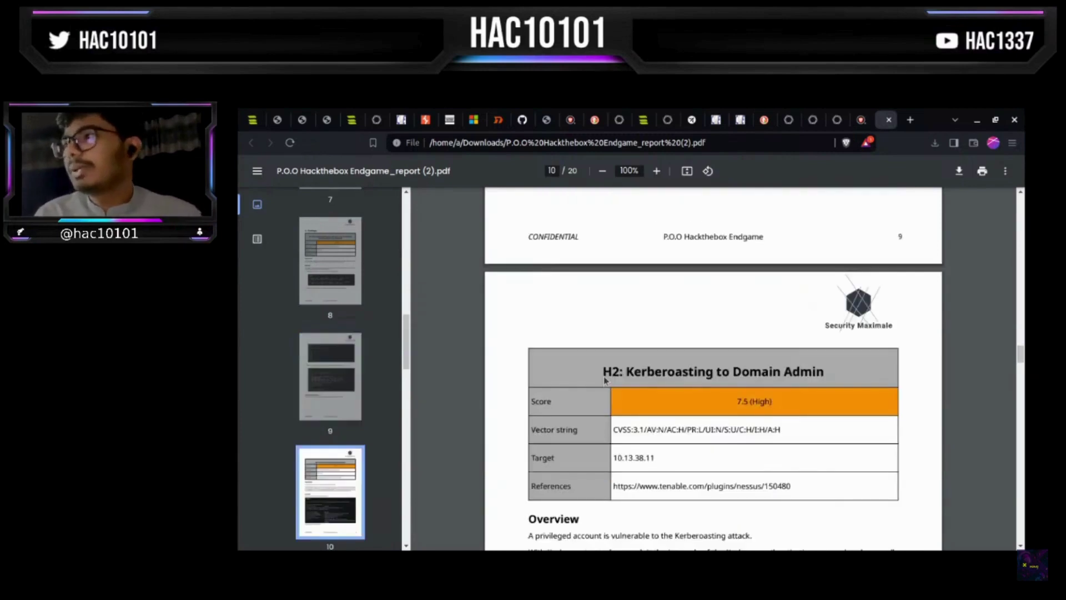
- Read the report's findings from H2 Kerberoasting to Domain Admin through the authentication finding on page 17
{"action": "scroll", "coordinate": [603, 377], "scroll_direction": "down", "scroll_amount": 13}
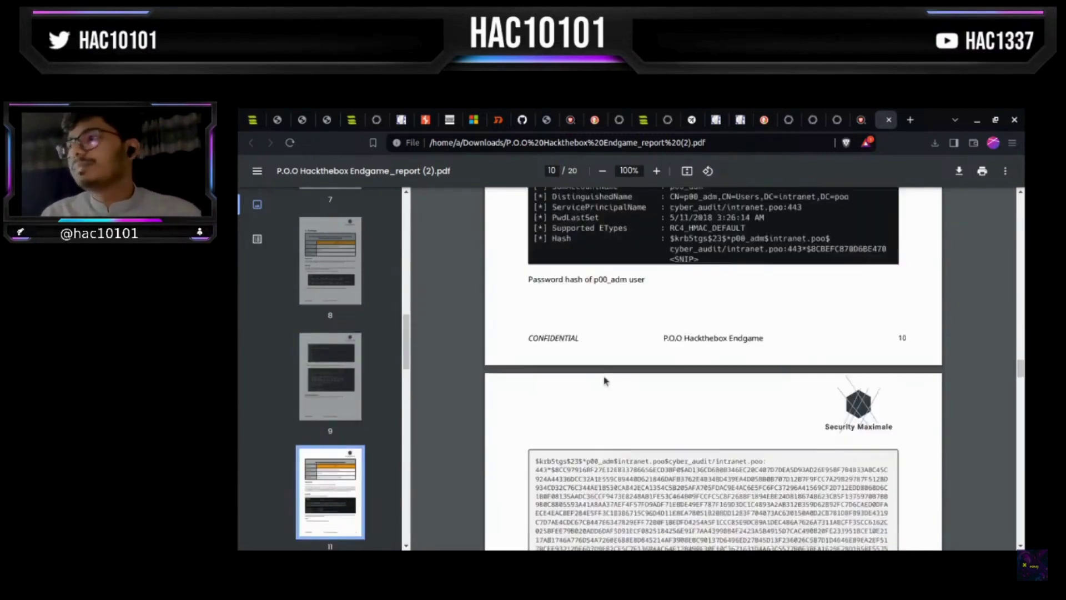
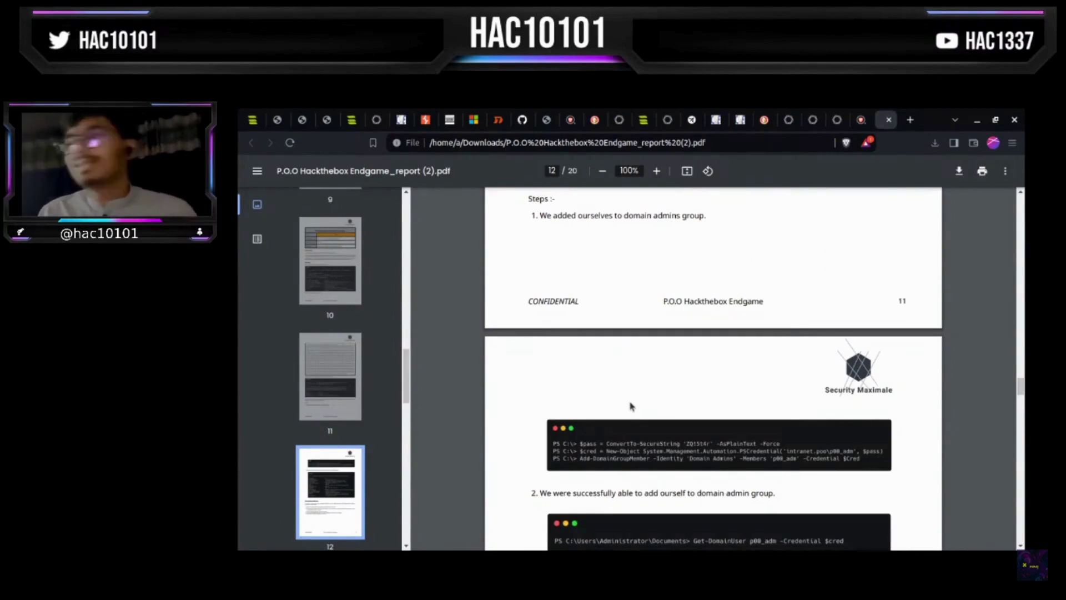
{"action": "scroll", "coordinate": [630, 406], "scroll_direction": "down", "scroll_amount": 4}
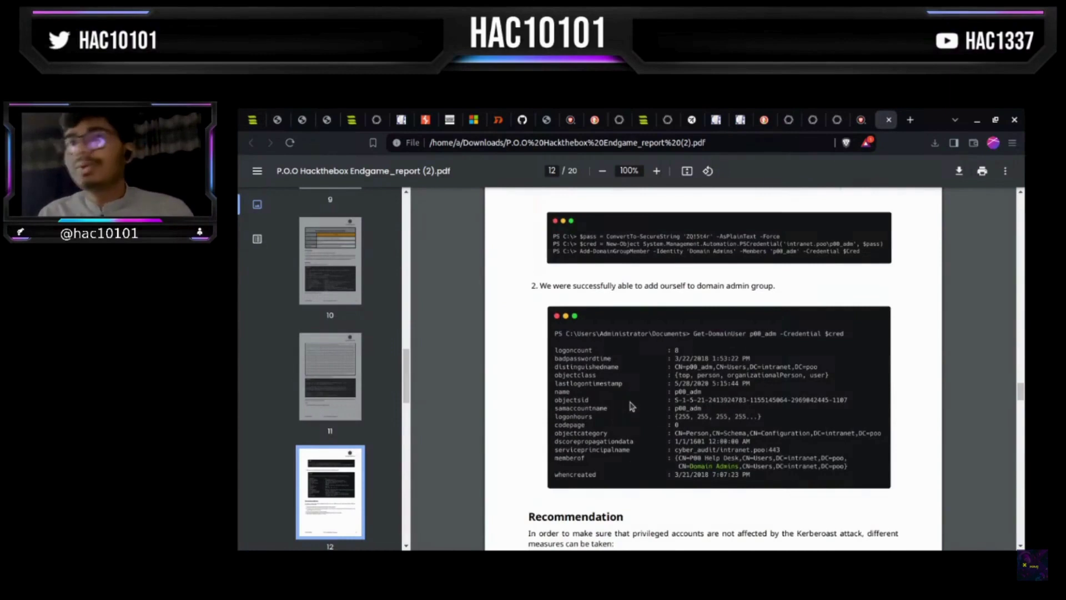
{"action": "scroll", "coordinate": [630, 406], "scroll_direction": "down", "scroll_amount": 3}
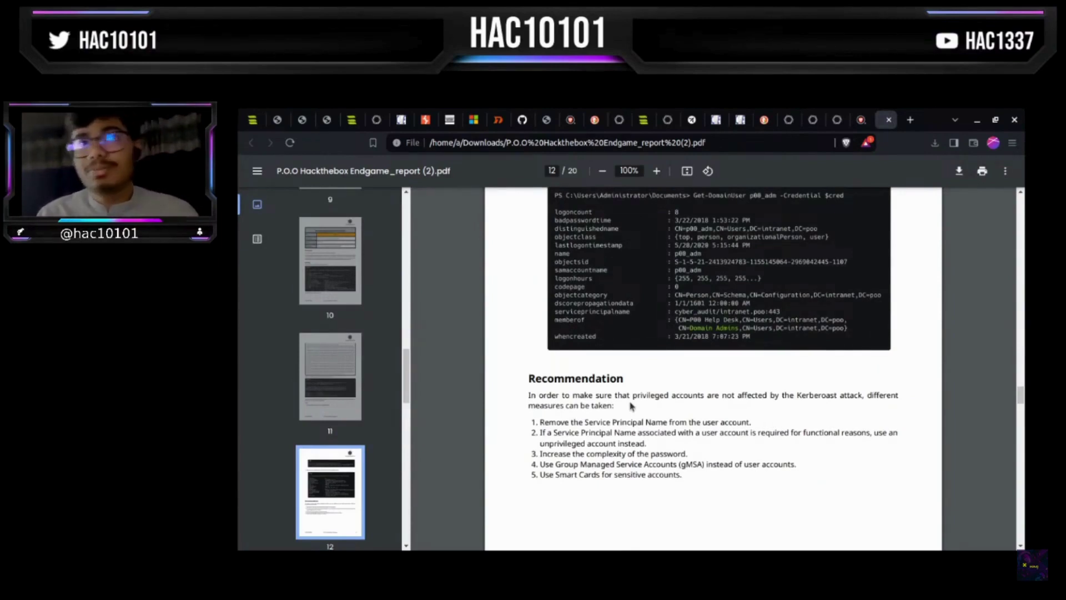
{"action": "scroll", "coordinate": [631, 404], "scroll_direction": "down", "scroll_amount": 9}
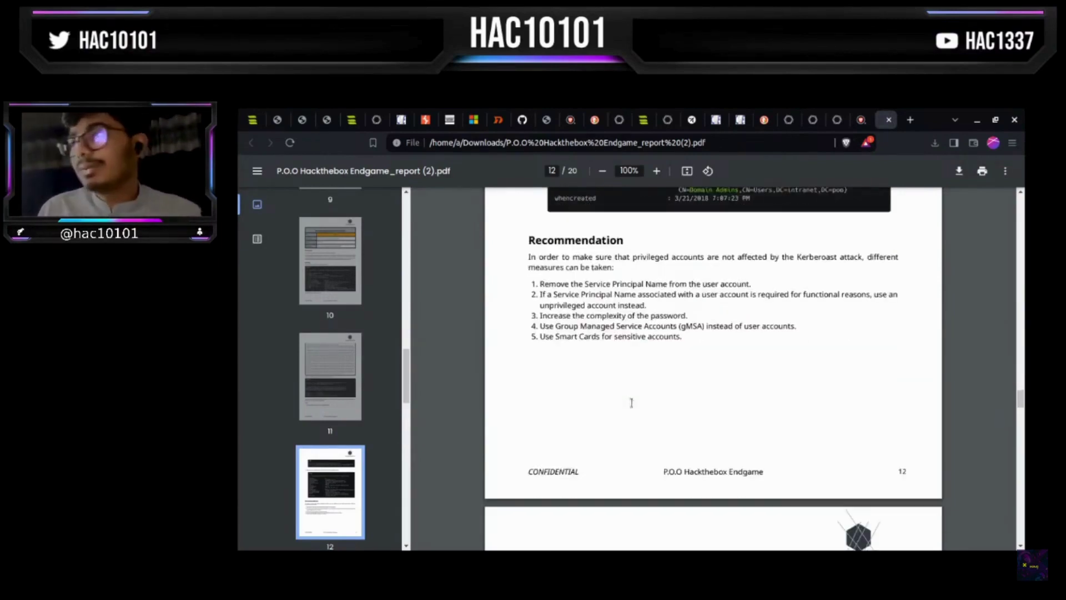
{"action": "scroll", "coordinate": [631, 403], "scroll_direction": "down", "scroll_amount": 3}
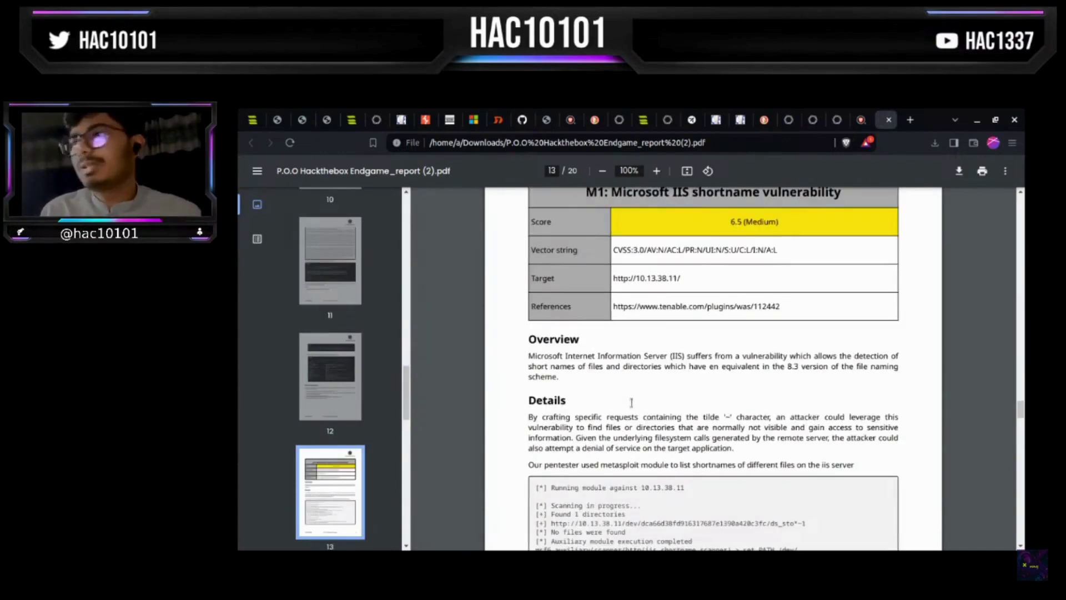
{"action": "scroll", "coordinate": [631, 403], "scroll_direction": "down", "scroll_amount": 3}
{"action": "left_click", "coordinate": [584, 388]}
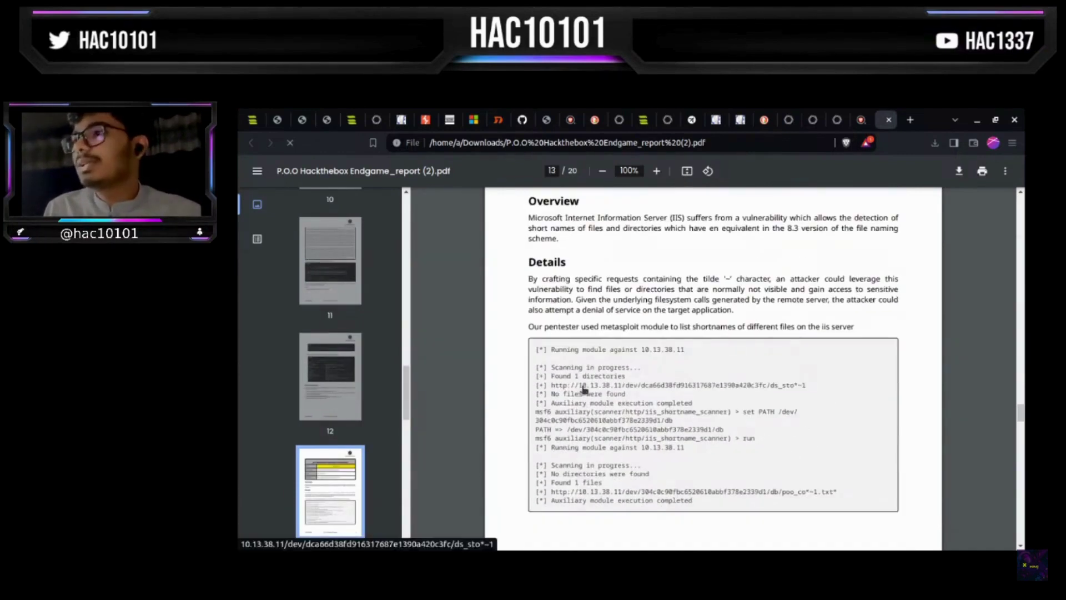
{"action": "scroll", "coordinate": [782, 353], "scroll_direction": "down", "scroll_amount": 8}
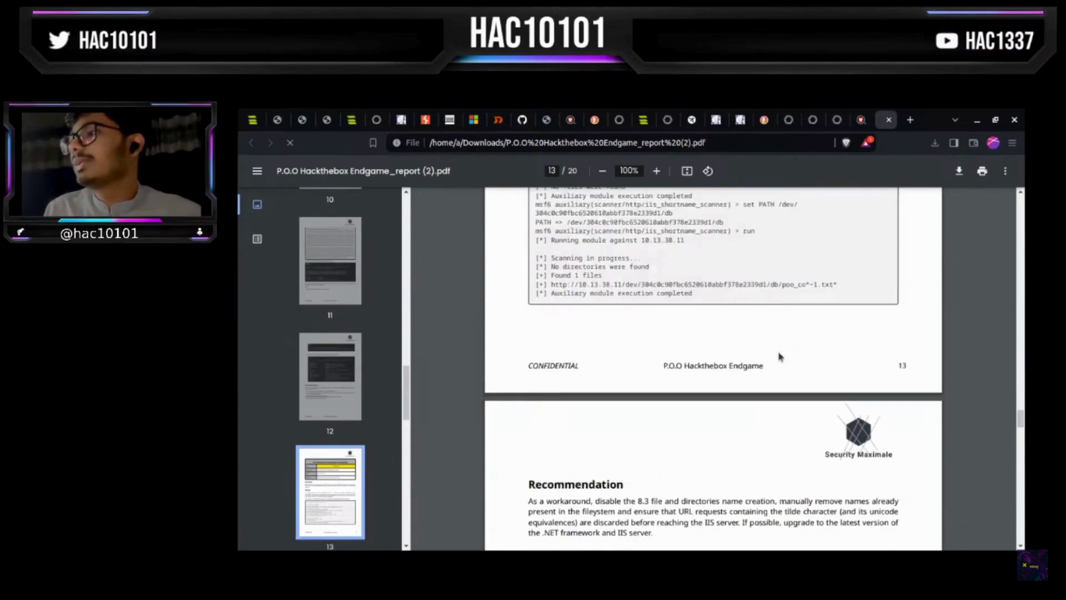
{"action": "scroll", "coordinate": [754, 381], "scroll_direction": "down", "scroll_amount": 15}
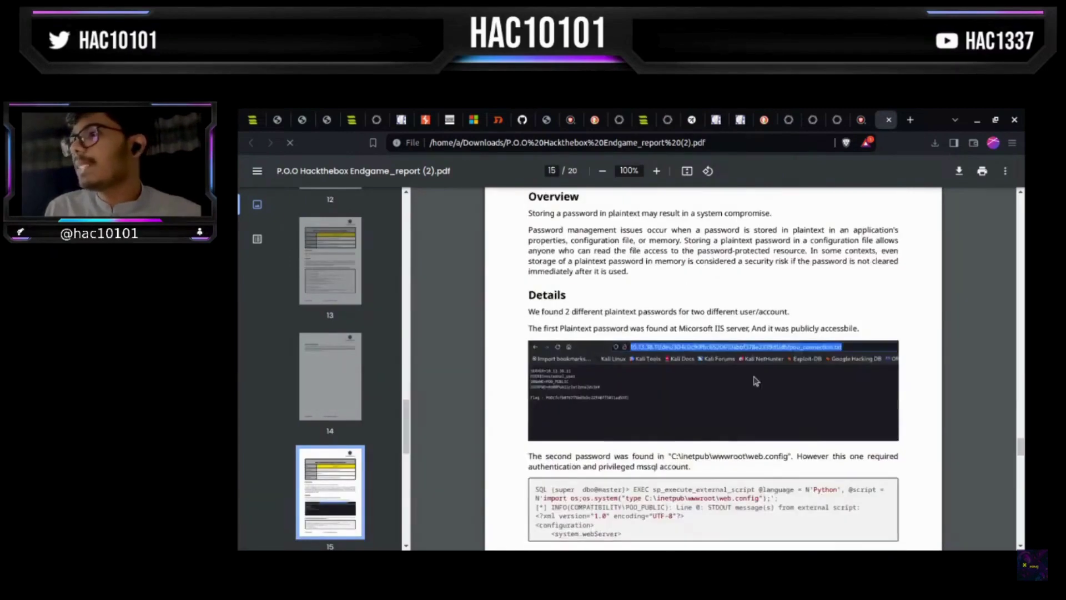
{"action": "scroll", "coordinate": [754, 379], "scroll_direction": "down", "scroll_amount": 8}
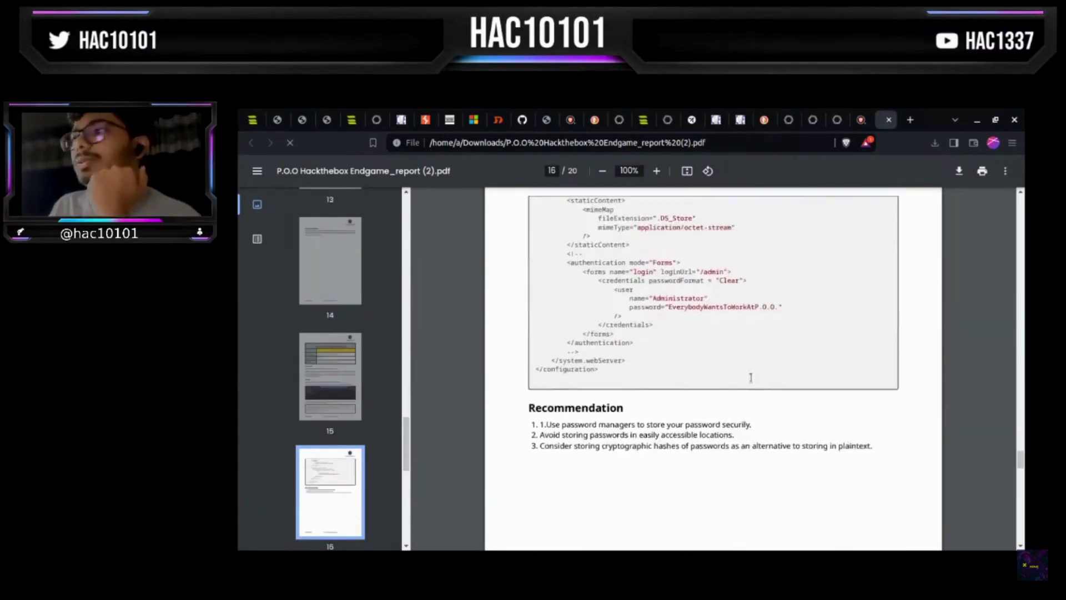
{"action": "scroll", "coordinate": [751, 378], "scroll_direction": "down", "scroll_amount": 10}
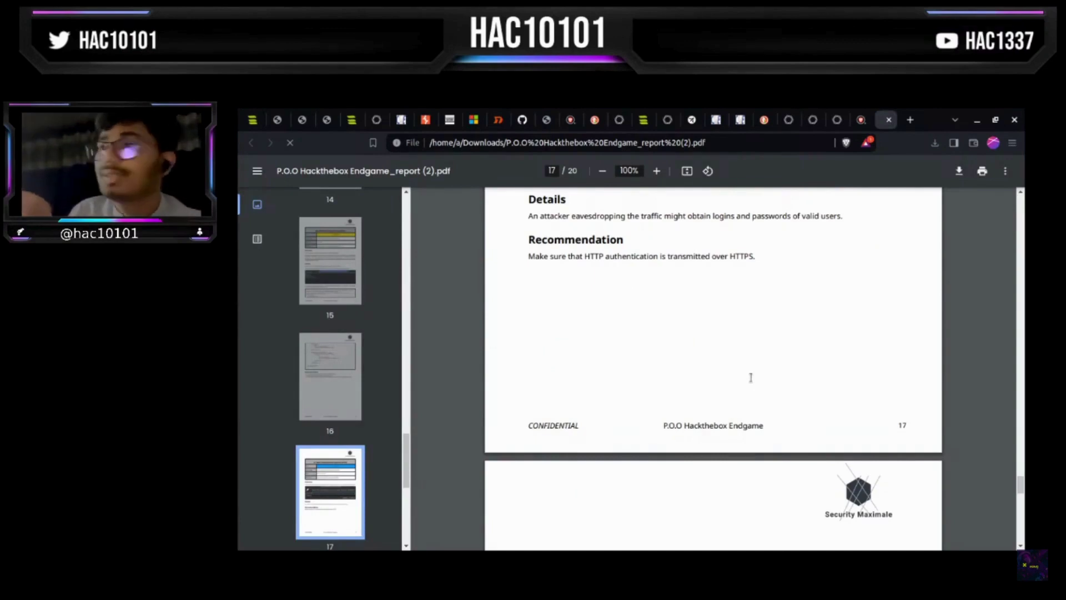
- Examine the Disclaimer and the appendix's Vulnerability Assessment and Exploitation Analysis section in the report PDF
{"action": "scroll", "coordinate": [750, 378], "scroll_direction": "down", "scroll_amount": 5}
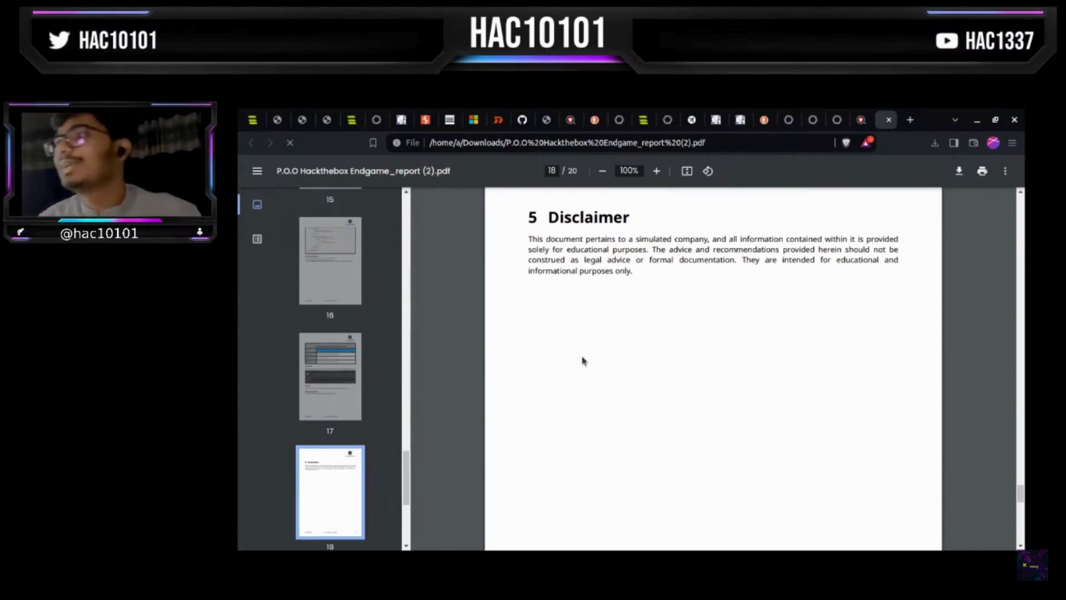
{"action": "scroll", "coordinate": [623, 369], "scroll_direction": "down", "scroll_amount": 10}
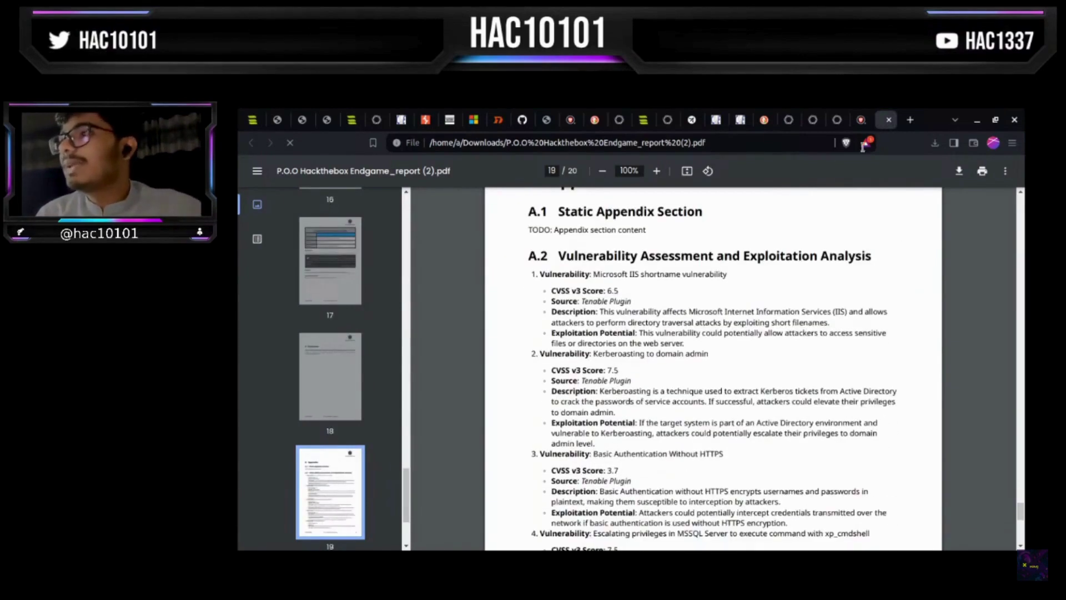
{"action": "scroll", "coordinate": [684, 241], "scroll_direction": "up", "scroll_amount": 1}
{"action": "scroll", "coordinate": [512, 292], "scroll_direction": "down", "scroll_amount": 1}
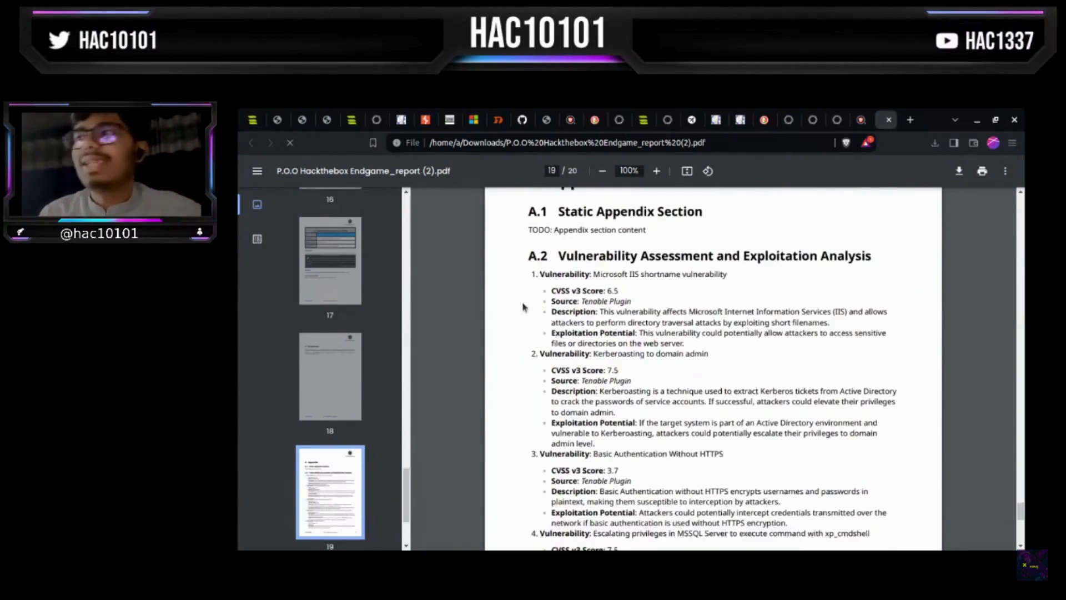
{"action": "scroll", "coordinate": [661, 246], "scroll_direction": "down", "scroll_amount": 5}
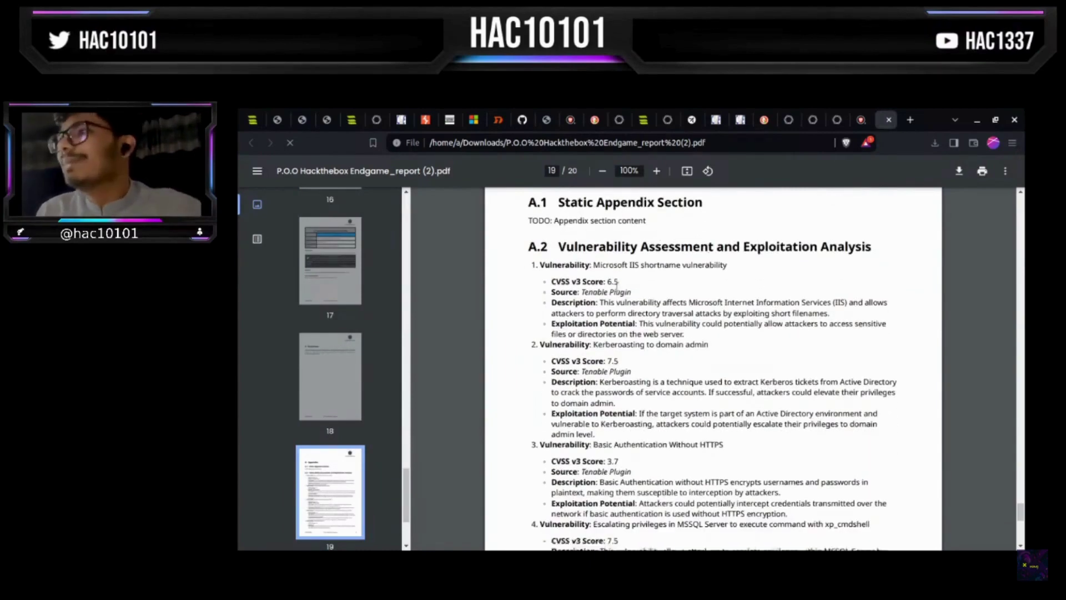
{"action": "scroll", "coordinate": [617, 287], "scroll_direction": "down", "scroll_amount": 10}
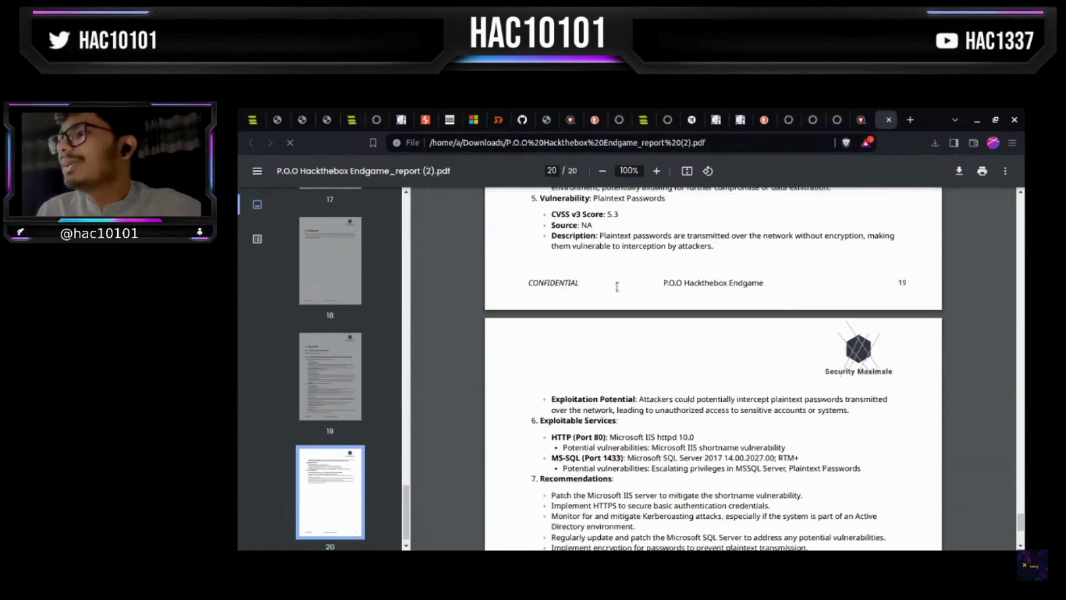
{"action": "scroll", "coordinate": [617, 287], "scroll_direction": "up", "scroll_amount": 17}
{"action": "scroll", "coordinate": [617, 286], "scroll_direction": "up", "scroll_amount": 10}
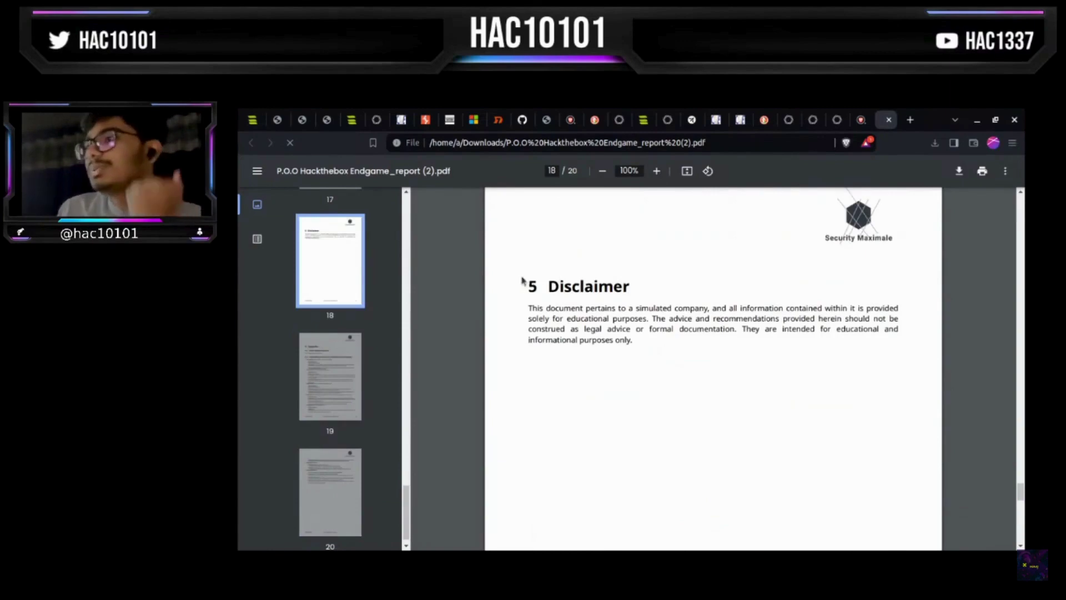
- Go back through the report PDF to the Methodology section on page 7
{"action": "scroll", "coordinate": [551, 364], "scroll_direction": "down", "scroll_amount": 4}
{"action": "scroll", "coordinate": [562, 379], "scroll_direction": "up", "scroll_amount": 18}
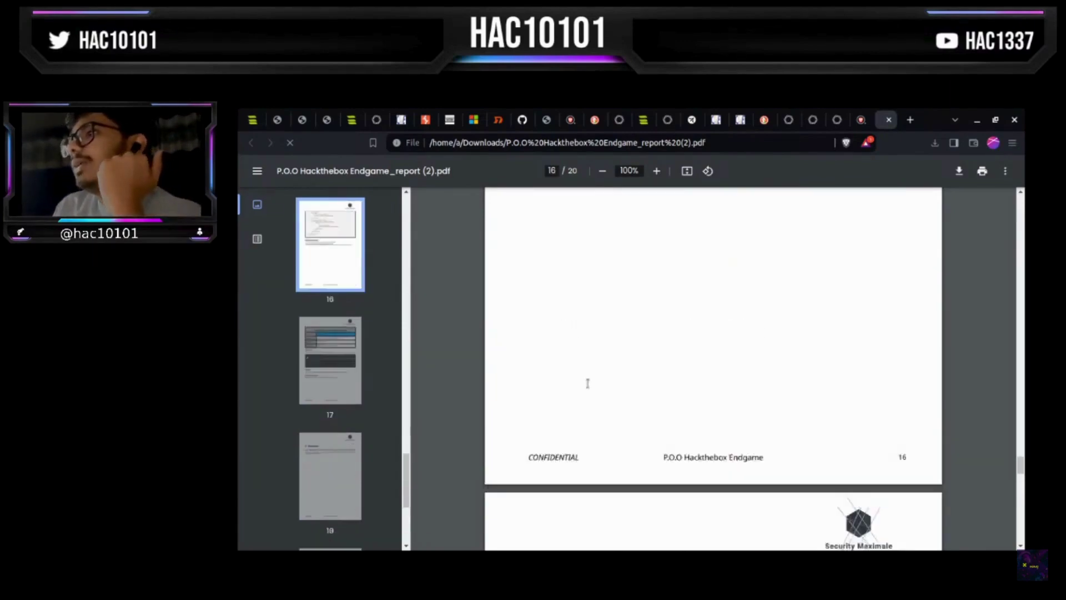
{"action": "scroll", "coordinate": [587, 383], "scroll_direction": "up", "scroll_amount": 20}
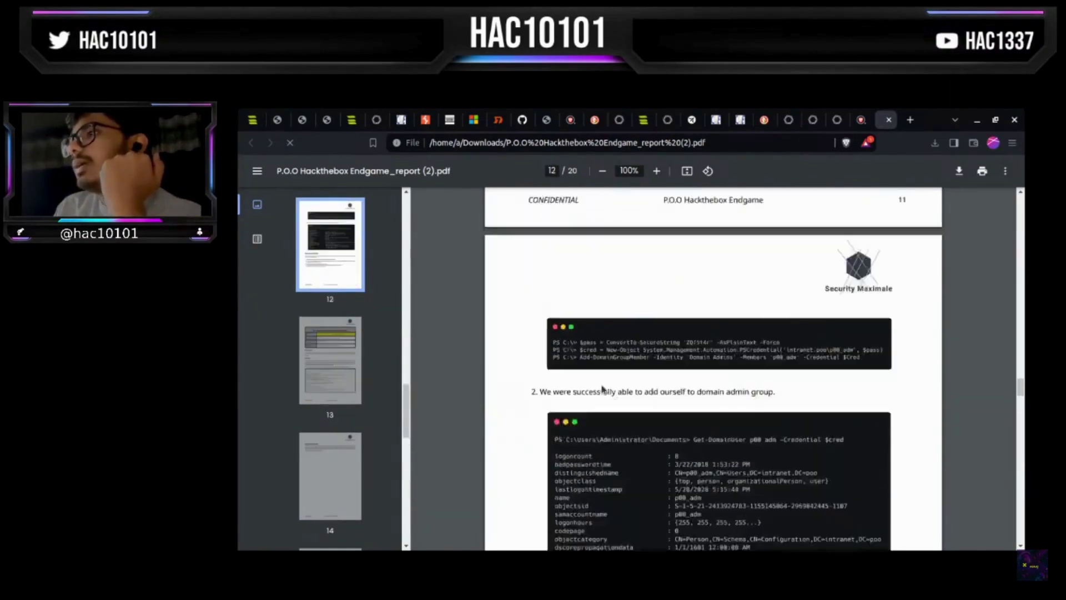
{"action": "scroll", "coordinate": [605, 389], "scroll_direction": "up", "scroll_amount": 20}
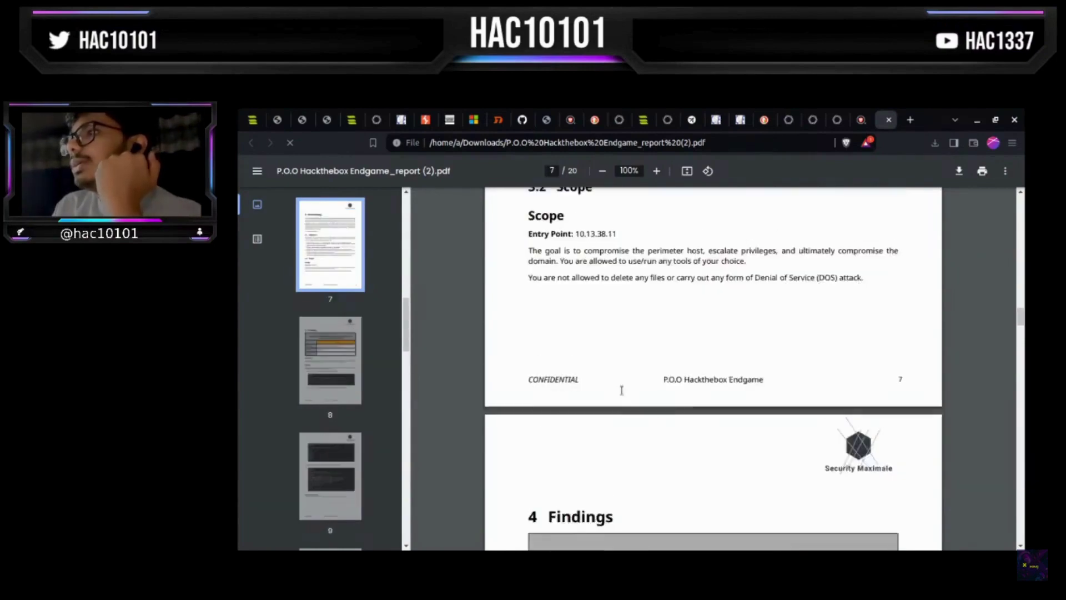
{"action": "scroll", "coordinate": [622, 389], "scroll_direction": "up", "scroll_amount": 12}
{"action": "scroll", "coordinate": [622, 388], "scroll_direction": "down", "scroll_amount": 3}
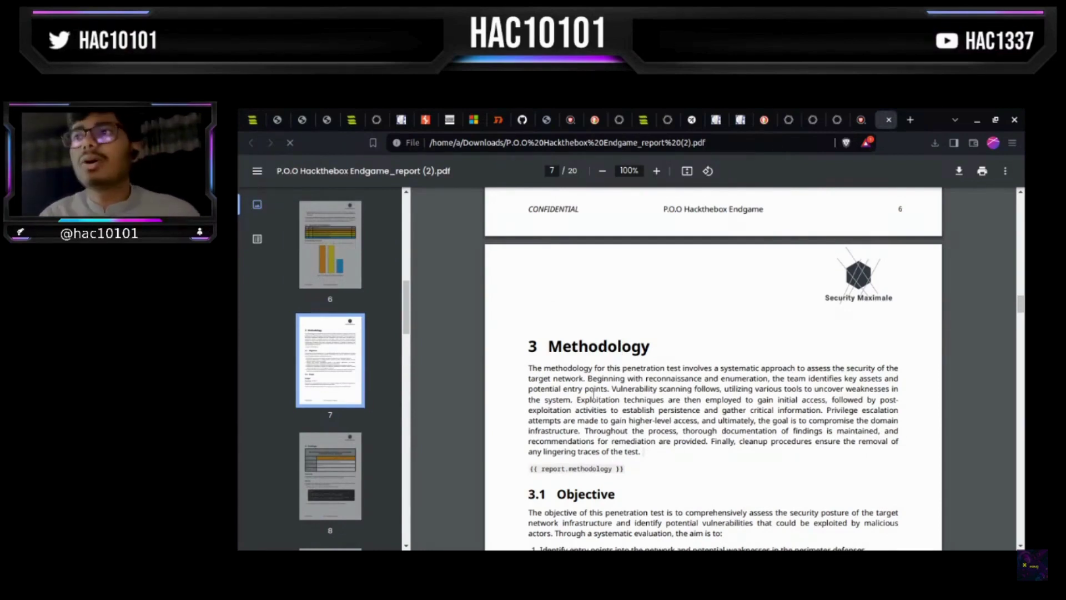
- In the P.O.O Hackthebox Endgame project's report editor, inspect the privilege escalation finding and the Other and Customer sections
{"action": "left_click", "coordinate": [254, 119]}
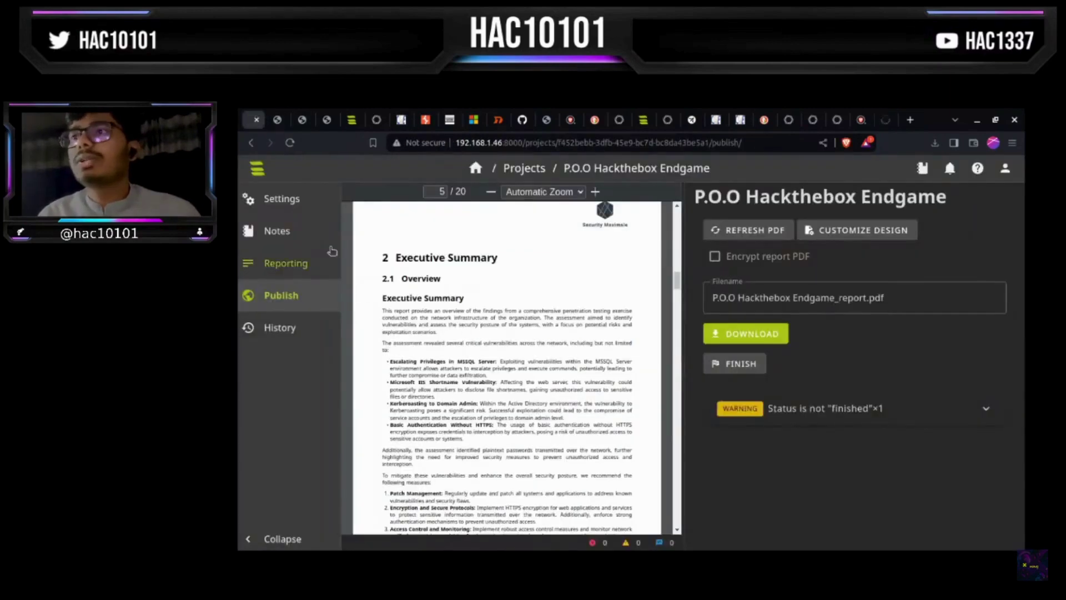
{"action": "left_click", "coordinate": [286, 263]}
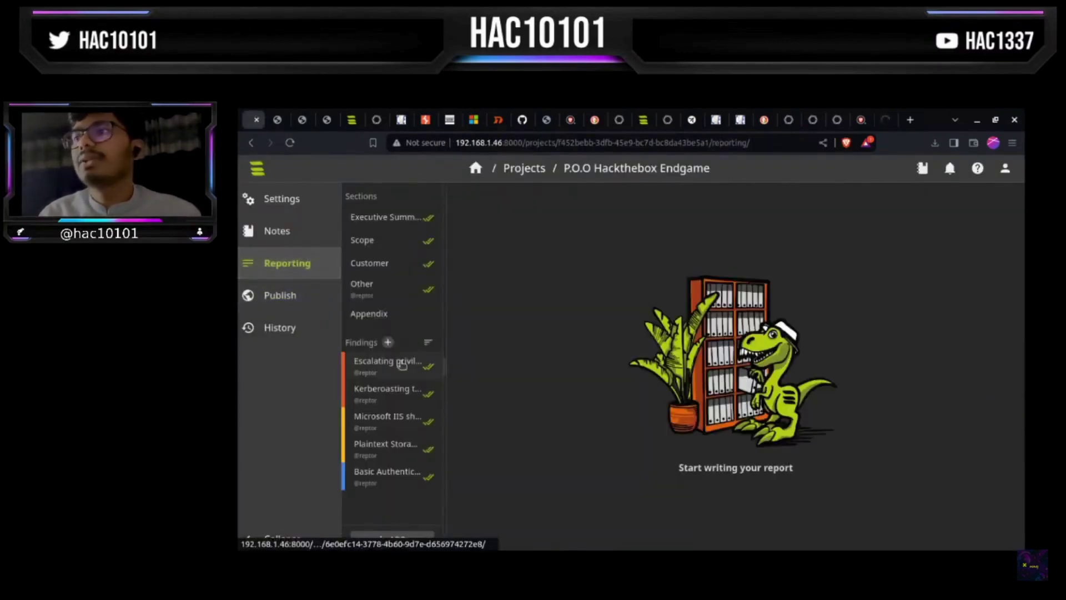
{"action": "left_click", "coordinate": [402, 364]}
{"action": "scroll", "coordinate": [638, 356], "scroll_direction": "down", "scroll_amount": 10}
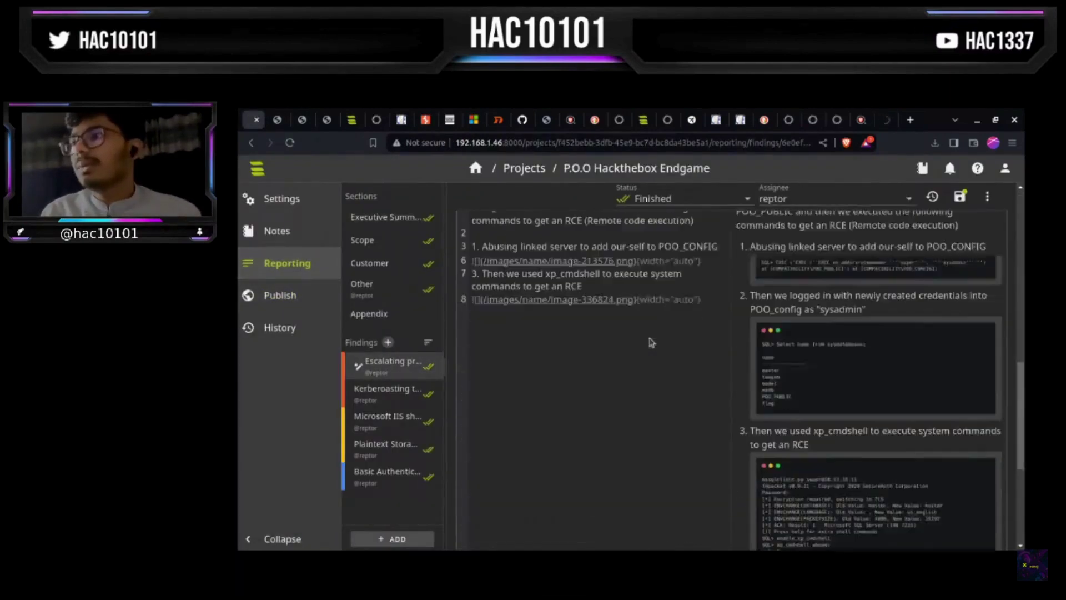
{"action": "scroll", "coordinate": [651, 343], "scroll_direction": "down", "scroll_amount": 5}
{"action": "left_click", "coordinate": [370, 314]}
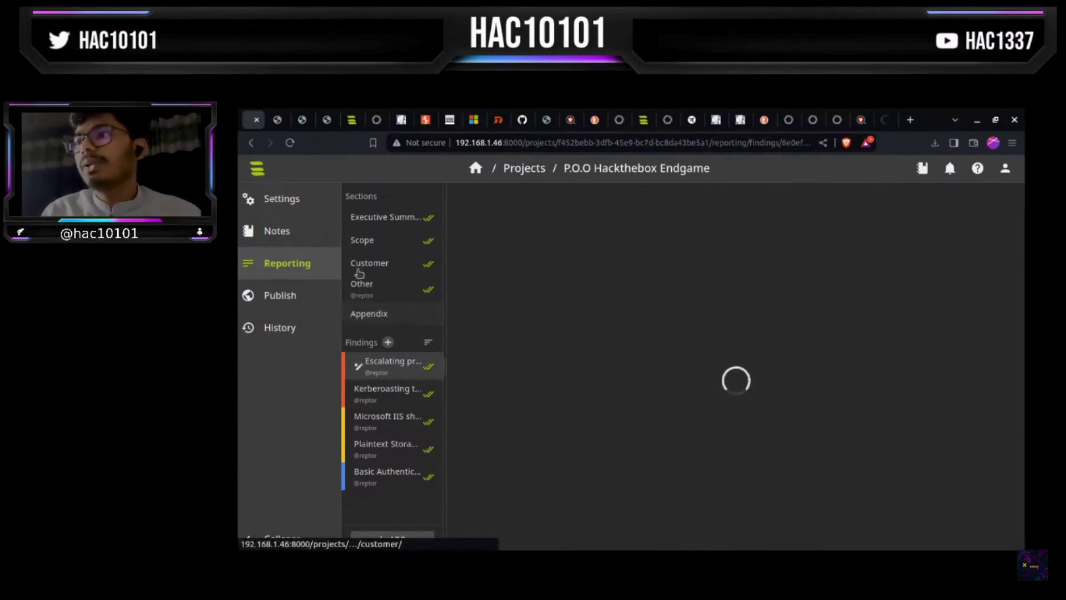
{"action": "left_click", "coordinate": [362, 285]}
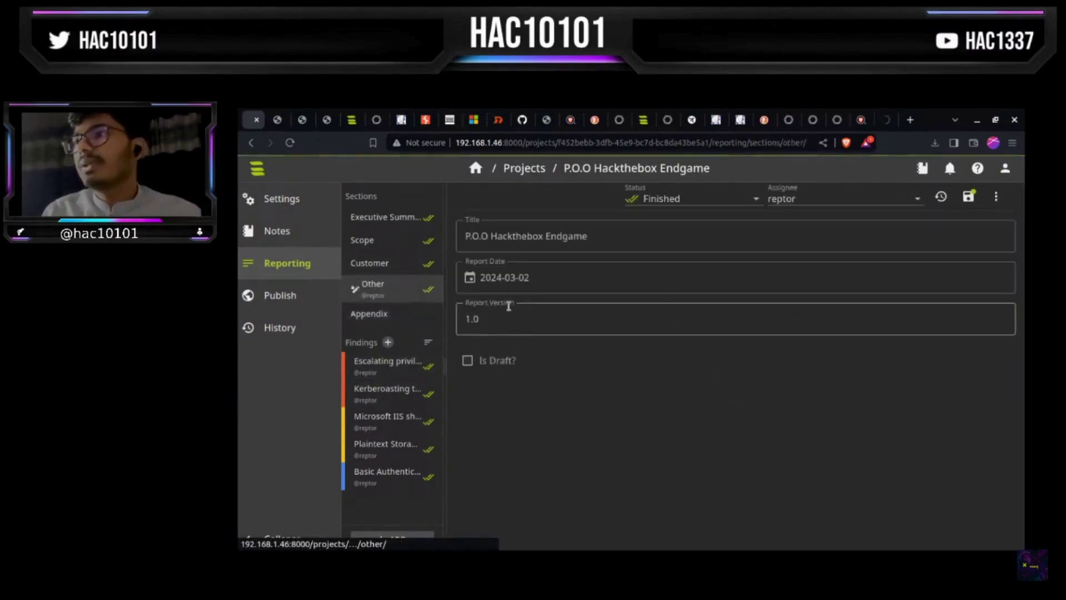
{"action": "left_click", "coordinate": [398, 257]}
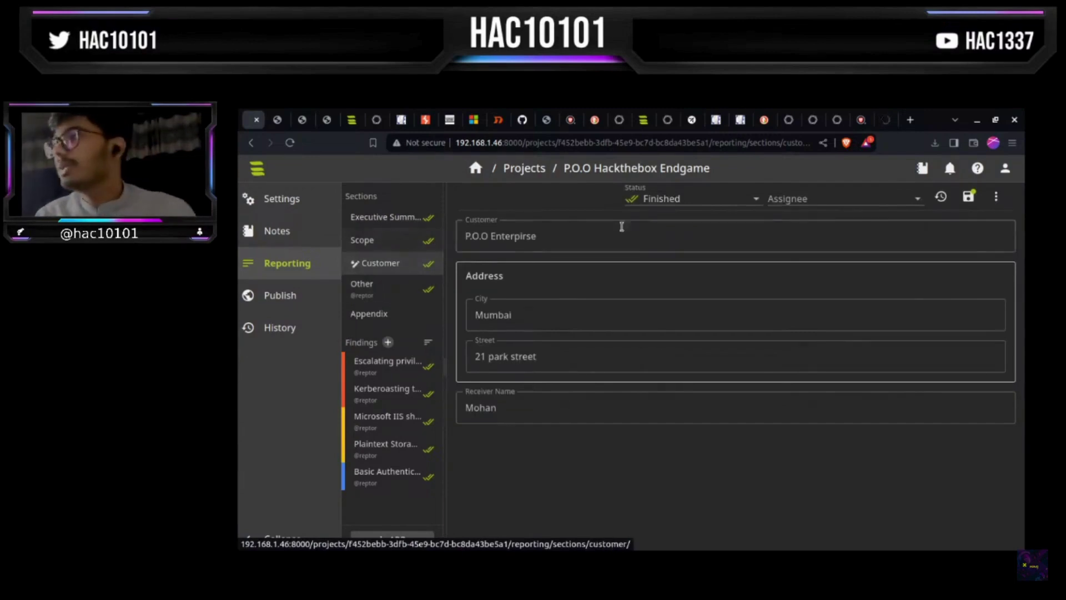
- Review the Methodology, Objective and Scope text in the report PDF alongside the project's Customer section
{"action": "left_click", "coordinate": [887, 118]}
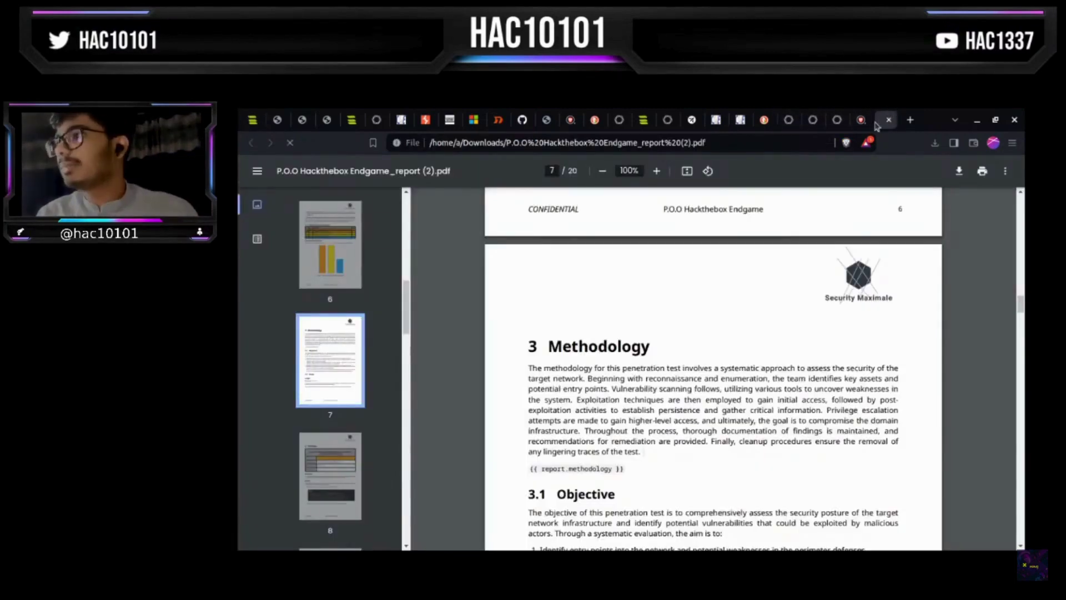
{"action": "scroll", "coordinate": [605, 355], "scroll_direction": "down", "scroll_amount": 3}
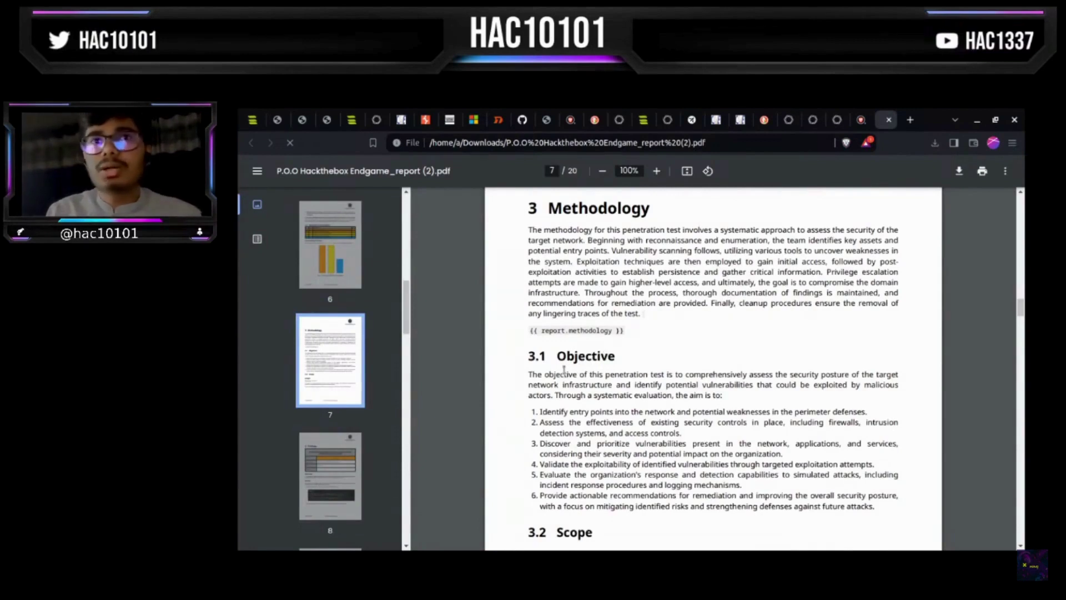
{"action": "left_click", "coordinate": [254, 119]}
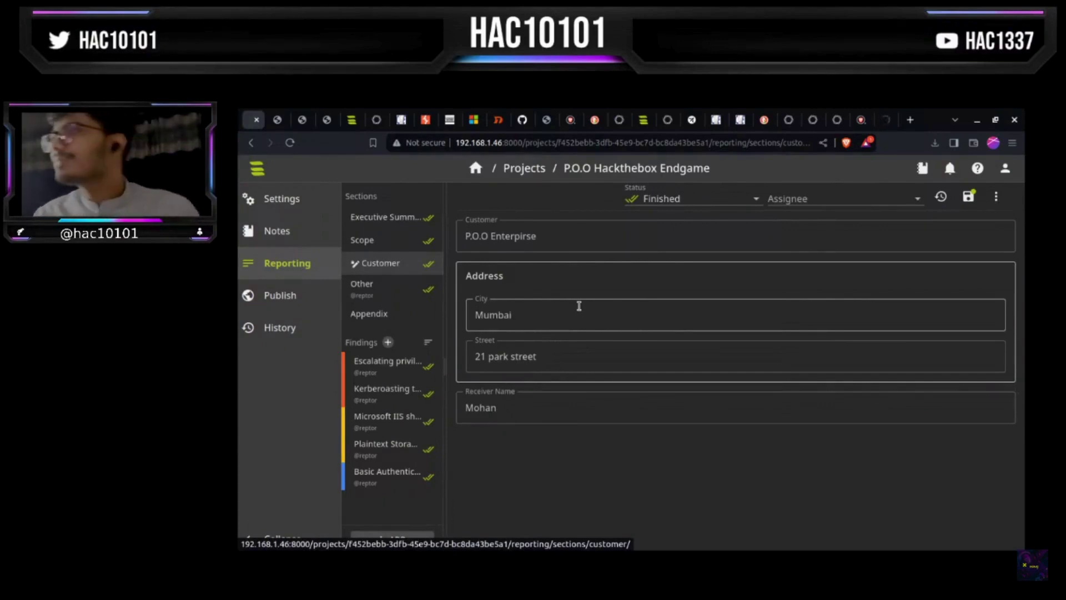
{"action": "left_click", "coordinate": [885, 119]}
{"action": "scroll", "coordinate": [616, 348], "scroll_direction": "down", "scroll_amount": 4}
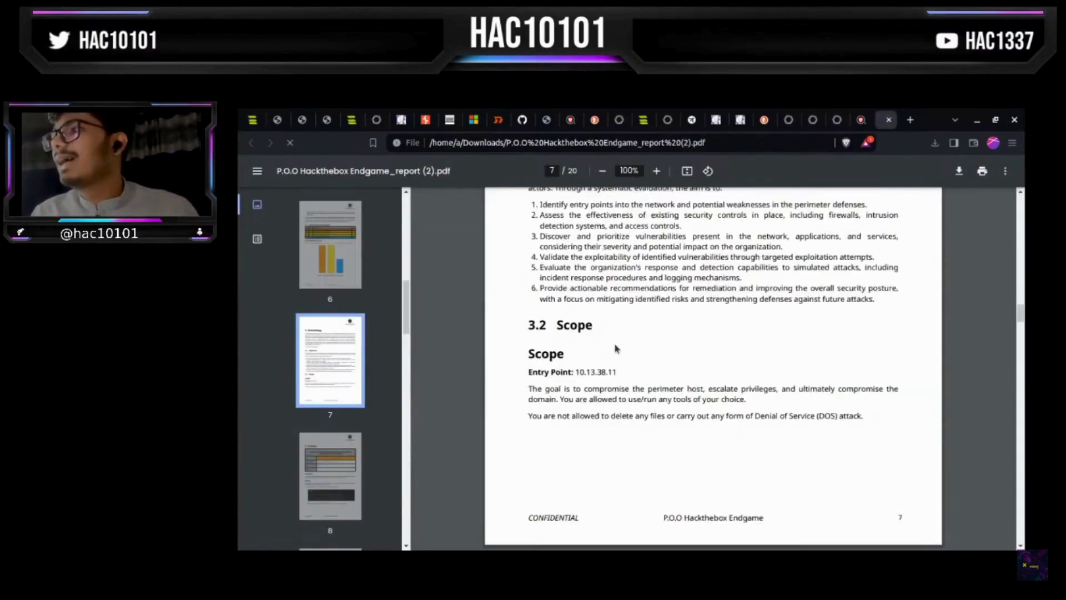
{"action": "scroll", "coordinate": [615, 340], "scroll_direction": "up", "scroll_amount": 2}
- Skim the findings through to the appendix, check the Static Appendix Section's TODO line, and return to the report PDF
{"action": "scroll", "coordinate": [589, 333], "scroll_direction": "down", "scroll_amount": 15}
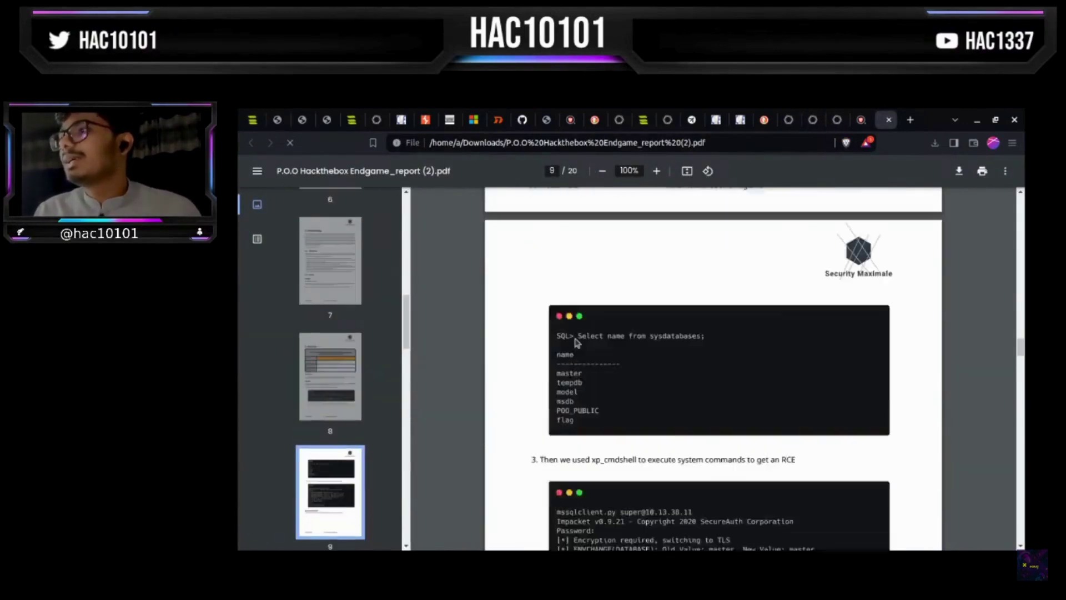
{"action": "scroll", "coordinate": [577, 342], "scroll_direction": "down", "scroll_amount": 15}
{"action": "scroll", "coordinate": [1025, 349], "scroll_direction": "up", "scroll_amount": 7}
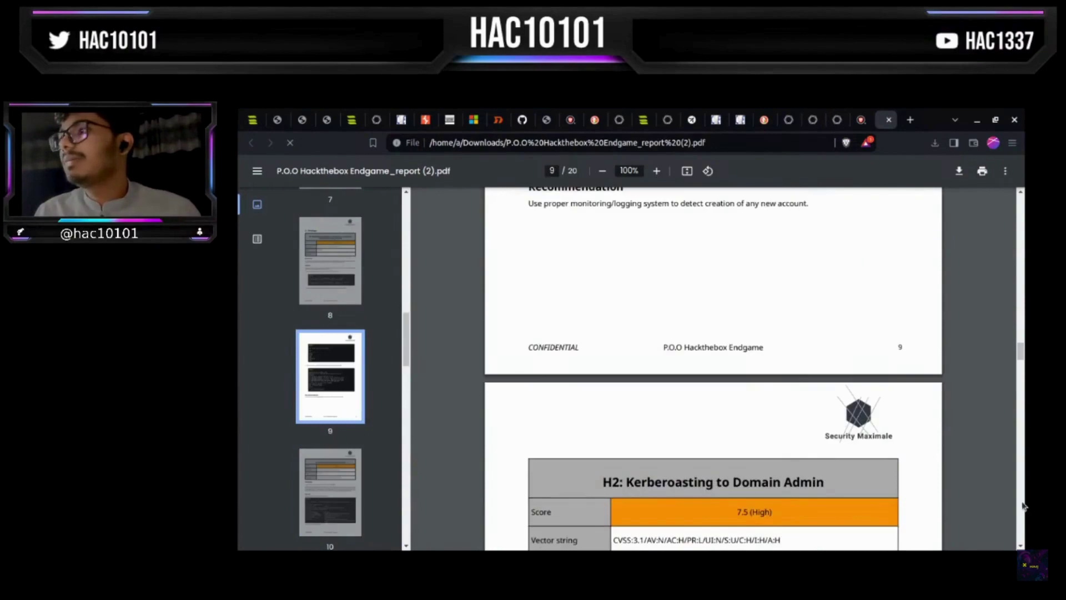
{"action": "scroll", "coordinate": [801, 422], "scroll_direction": "down", "scroll_amount": 20}
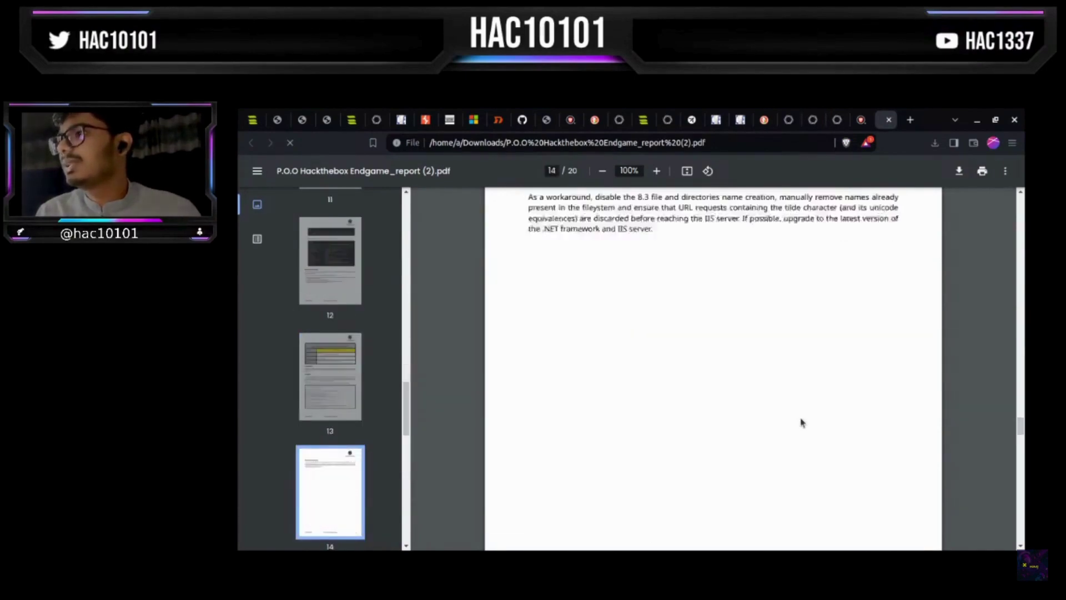
{"action": "scroll", "coordinate": [801, 422], "scroll_direction": "down", "scroll_amount": 20}
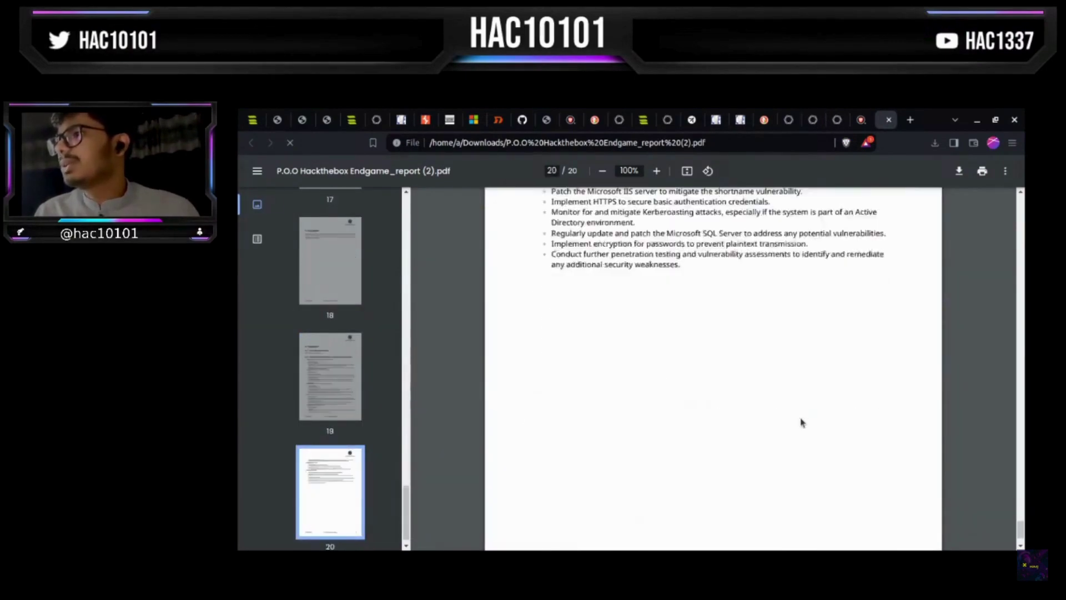
{"action": "scroll", "coordinate": [800, 421], "scroll_direction": "down", "scroll_amount": 2}
{"action": "scroll", "coordinate": [800, 421], "scroll_direction": "up", "scroll_amount": 8}
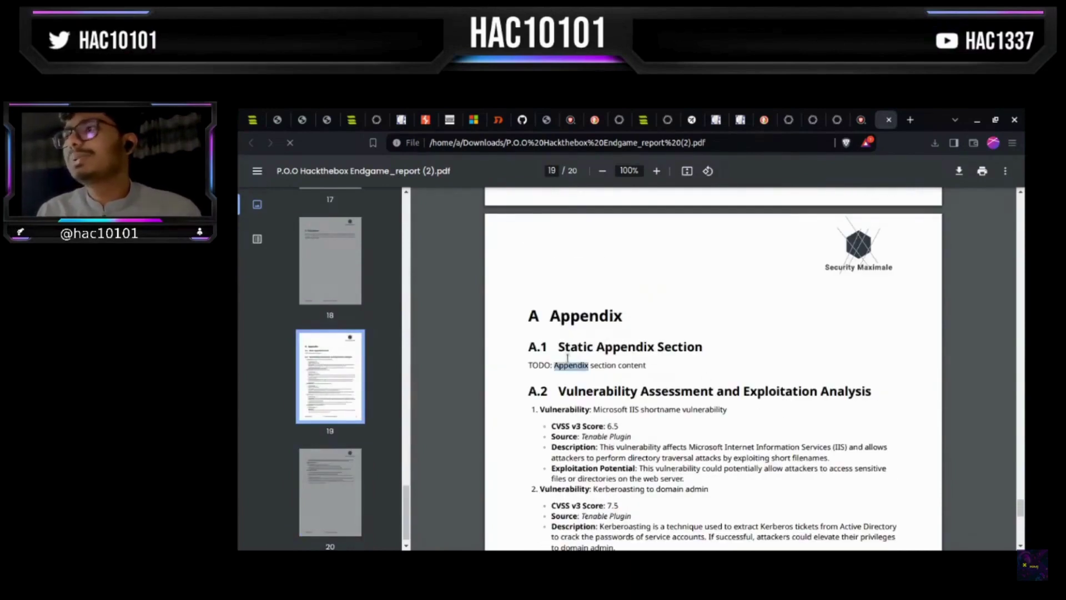
{"action": "triple_click", "coordinate": [567, 363]}
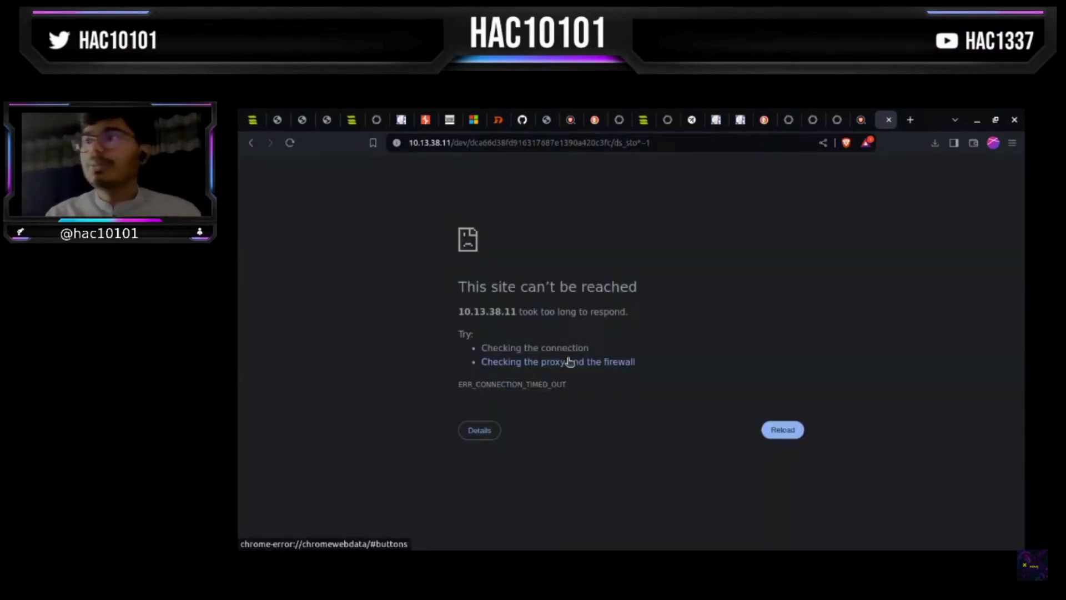
{"action": "key", "text": "alt+Left"}
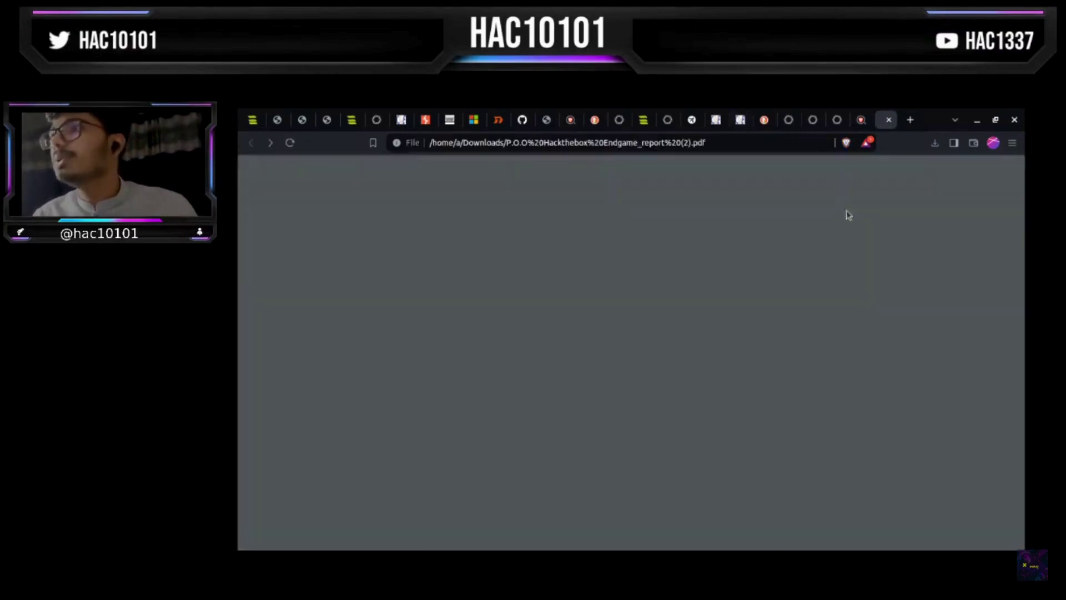